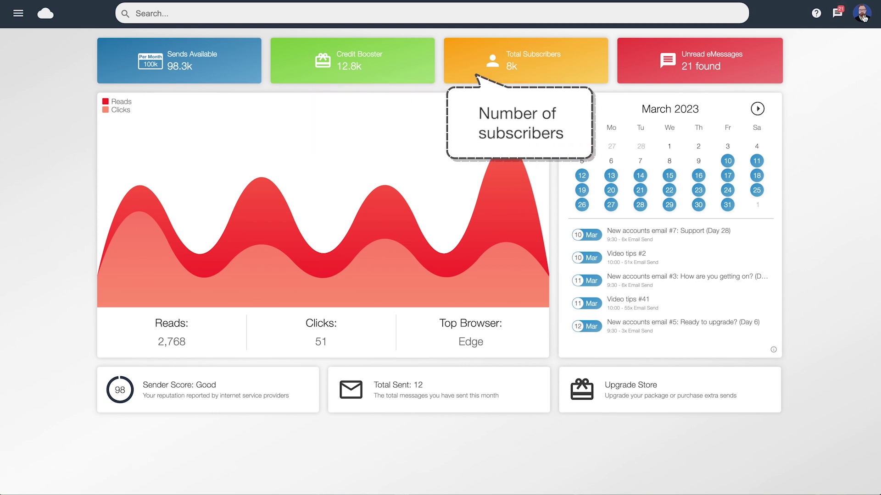
Open the account menu from the avatar on the dashboard
click(863, 17)
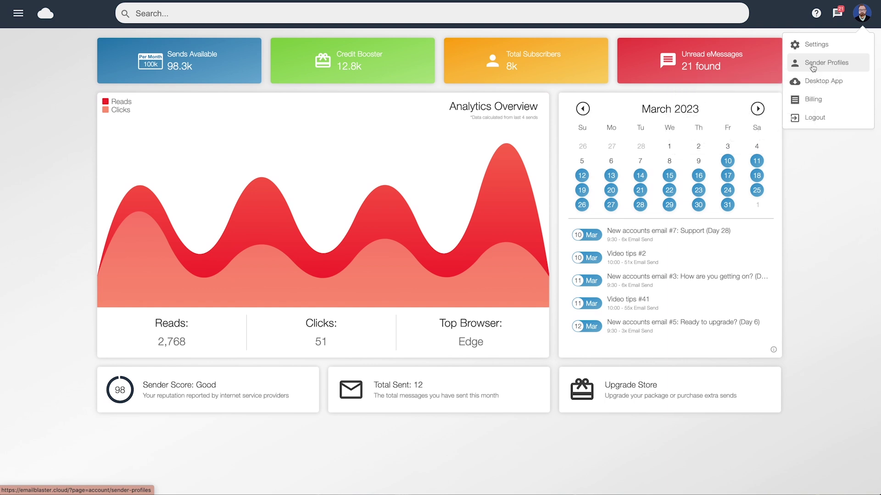
Open the Sender Profiles page and edit the first sender profile
click(810, 67)
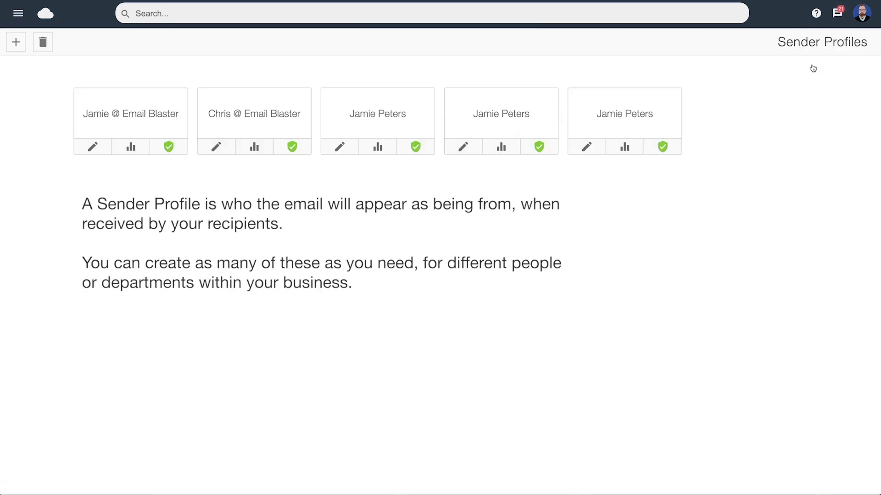
click(94, 150)
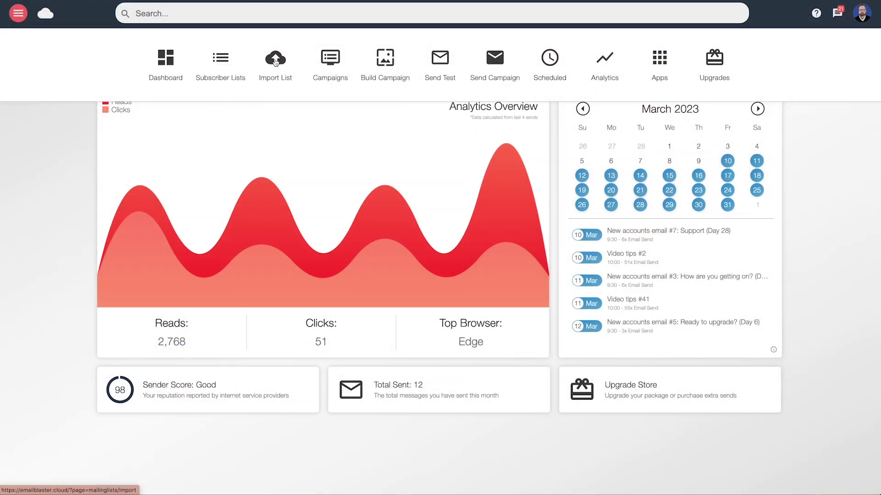
Upload the CSV contact file and certify it as self-generated, opted-in business customers
click(275, 62)
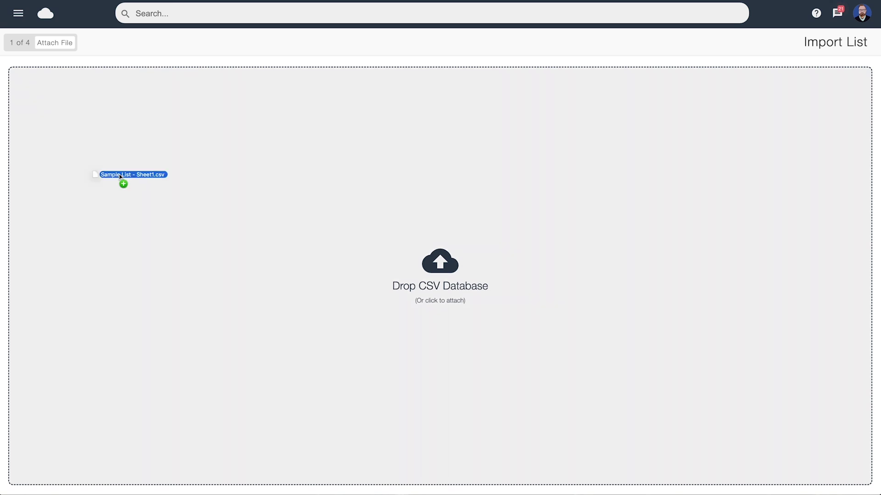
drag(122, 182, 438, 194)
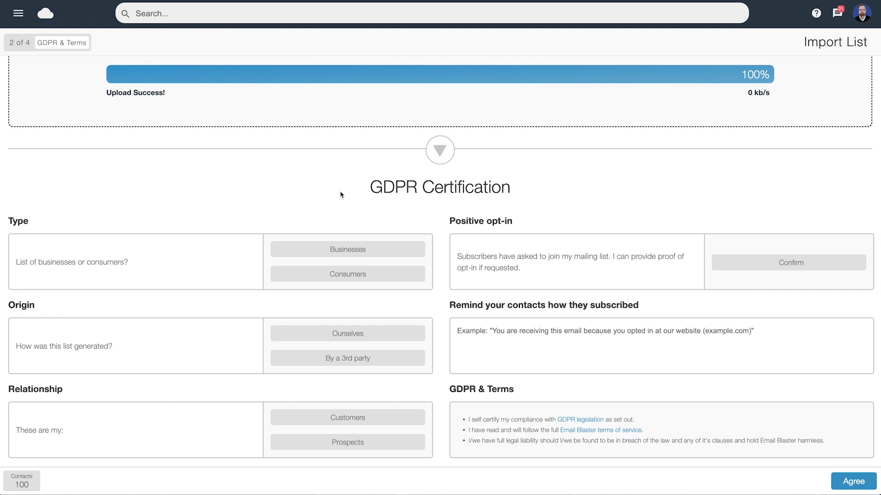
click(350, 250)
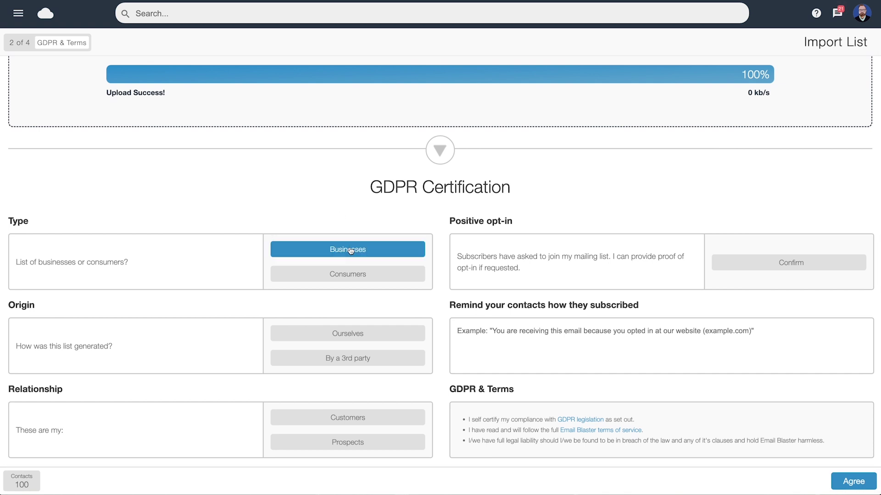
click(347, 335)
click(337, 421)
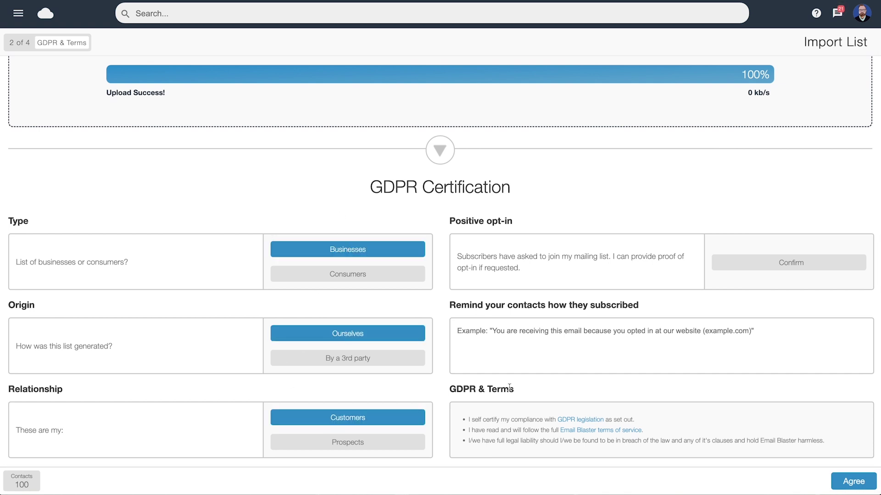
click(784, 263)
click(470, 334)
text(You are receiving this email as a cline of ours.)
click(853, 481)
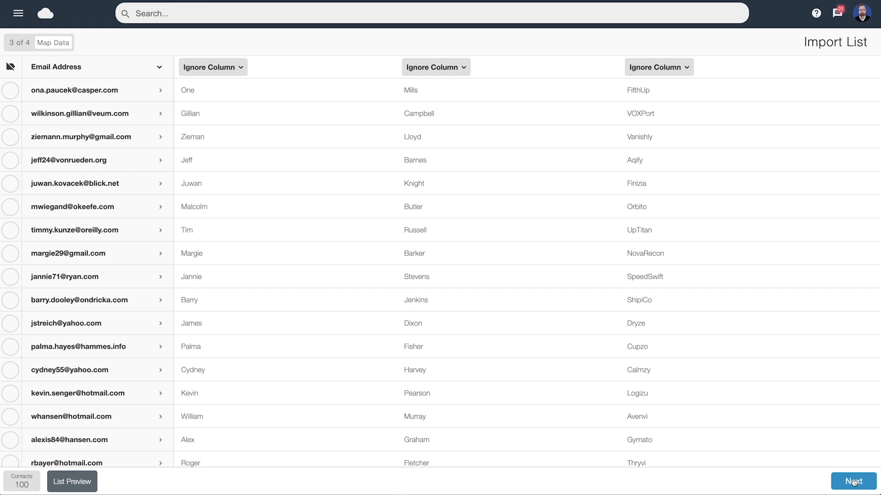
Map the columns to First Name, Last Name and Company Name, then continue
click(229, 69)
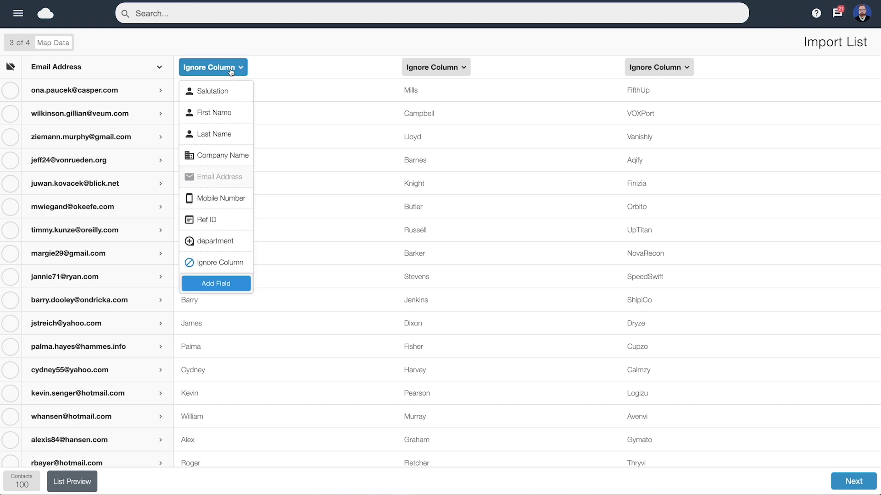
click(214, 114)
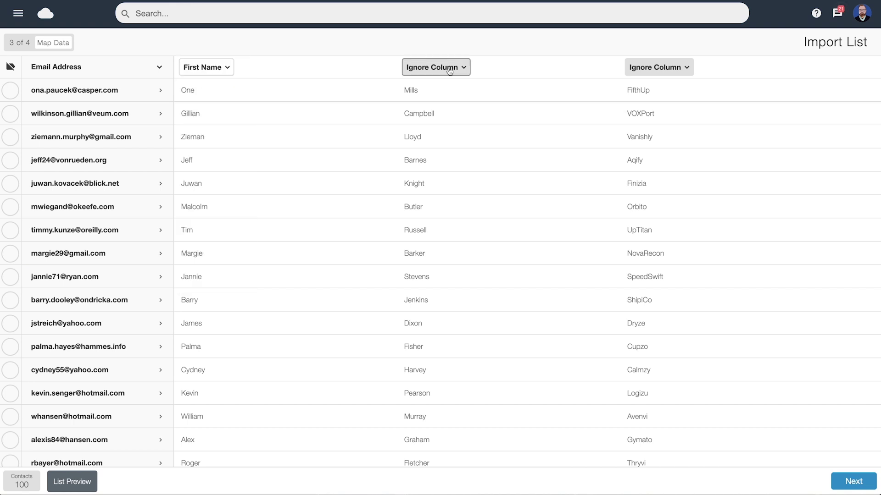
click(436, 68)
click(434, 136)
click(678, 68)
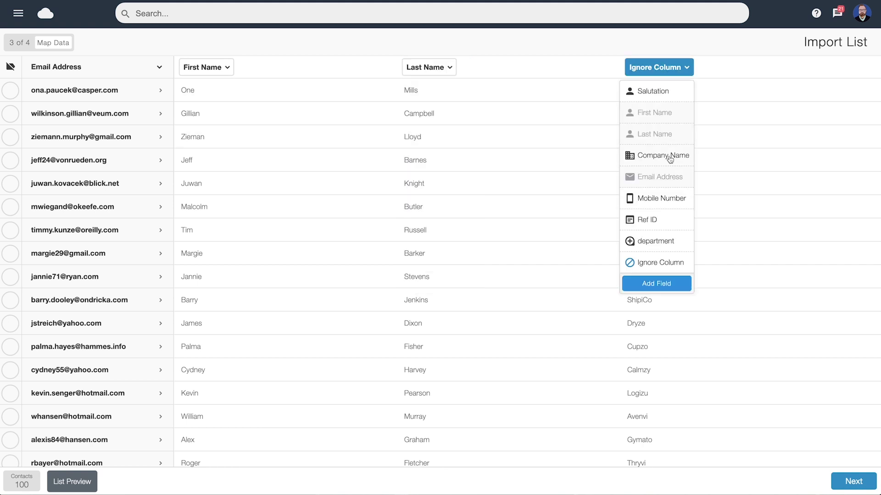
click(670, 158)
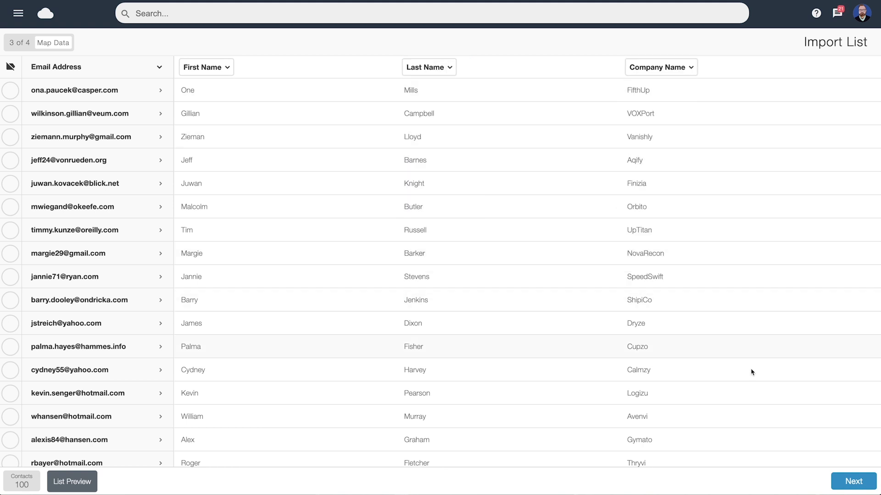
click(854, 481)
Save the imported contacts as a new mailing list named 'My Customers'
click(340, 251)
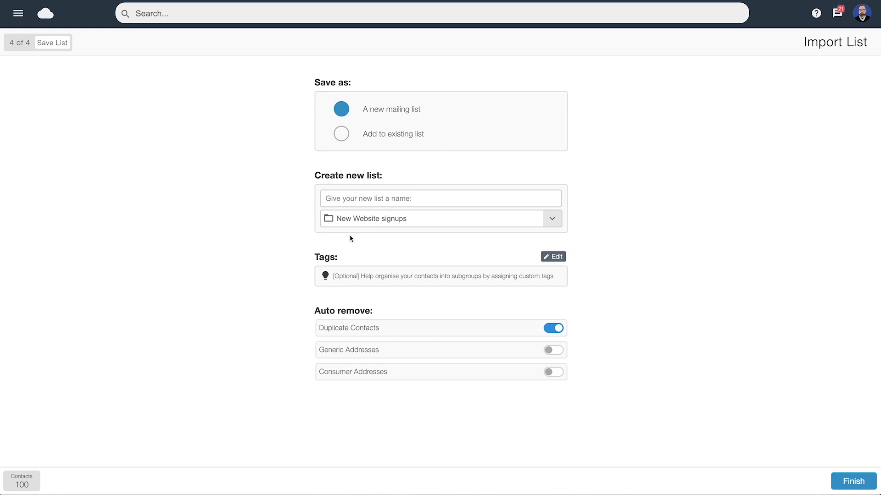
text(My Customers)
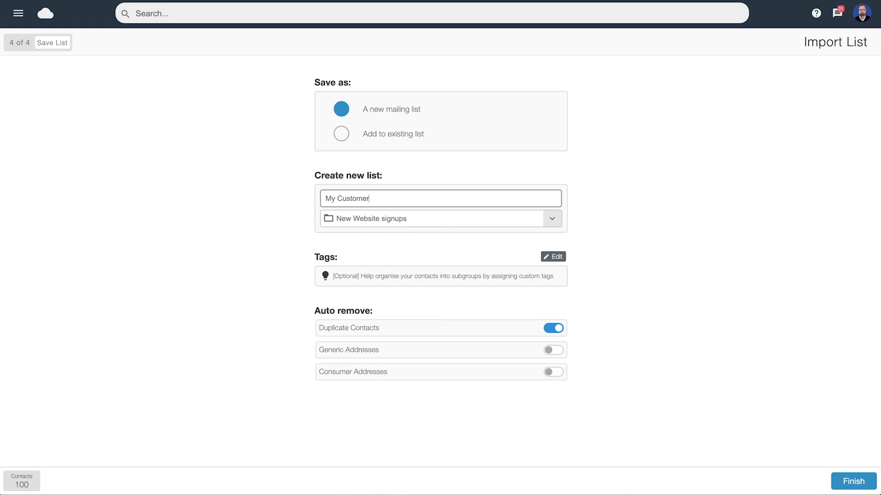
click(854, 481)
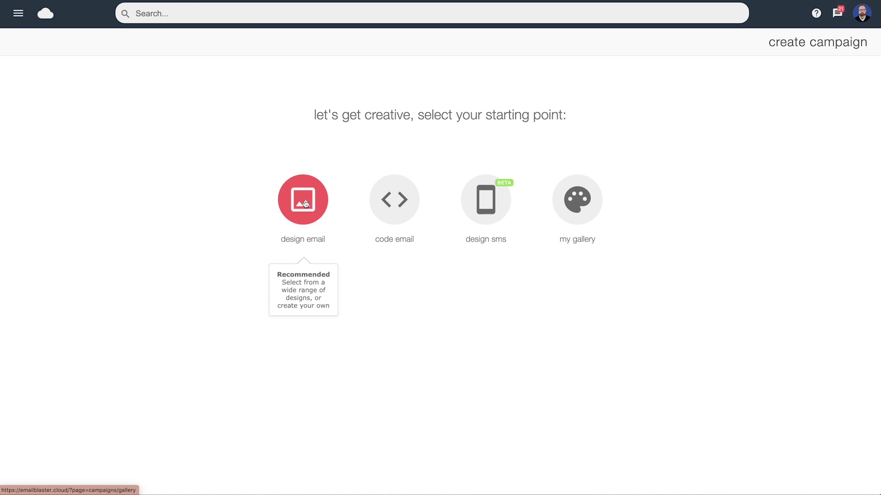
Start a new email design from scratch with a two-column row
click(305, 204)
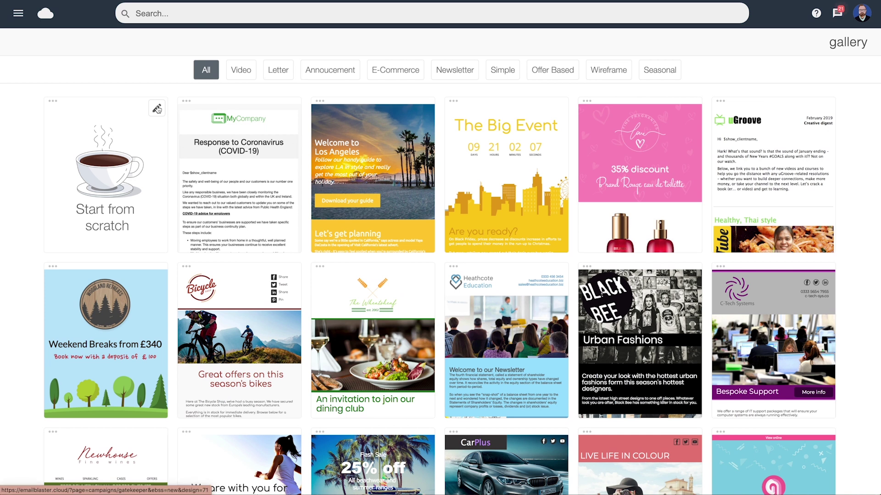
click(157, 109)
drag(794, 164, 220, 66)
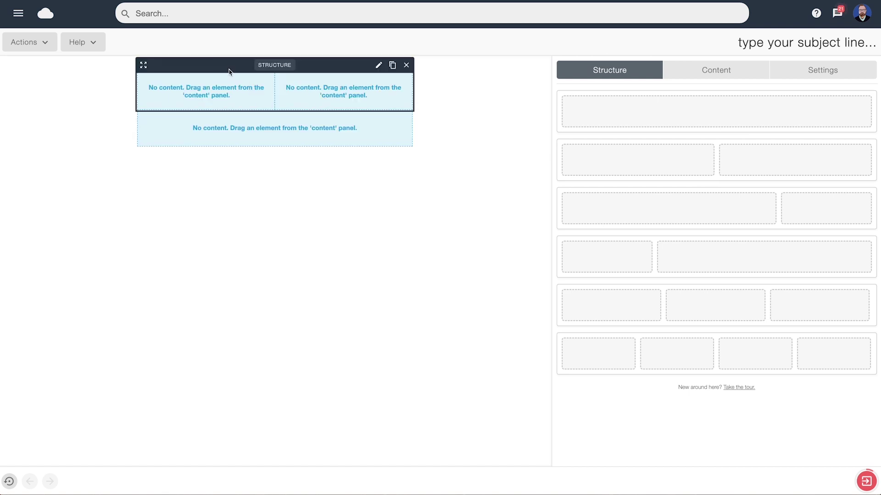
Add image, text, another image and text, a Buy Now button, divider and social follow links
click(709, 72)
drag(798, 115, 201, 78)
drag(636, 115, 412, 94)
drag(799, 115, 246, 195)
drag(637, 115, 275, 259)
drag(636, 181, 276, 337)
drag(796, 178, 257, 367)
drag(796, 236, 276, 383)
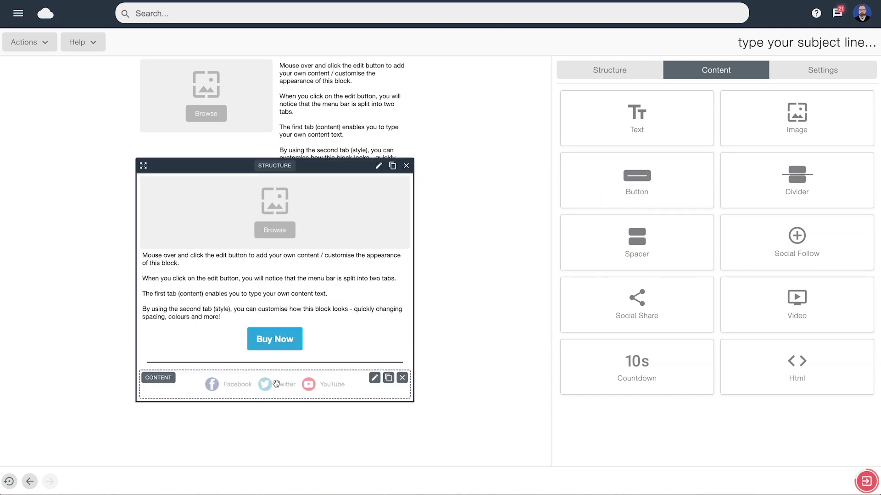
Upload the Newhouse logo into the top image, link it, and add the telephone number beside it
click(197, 110)
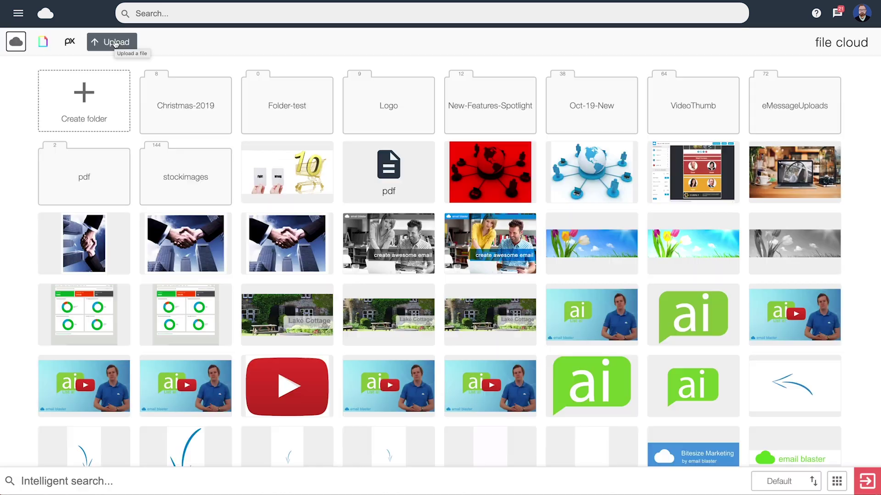
click(116, 43)
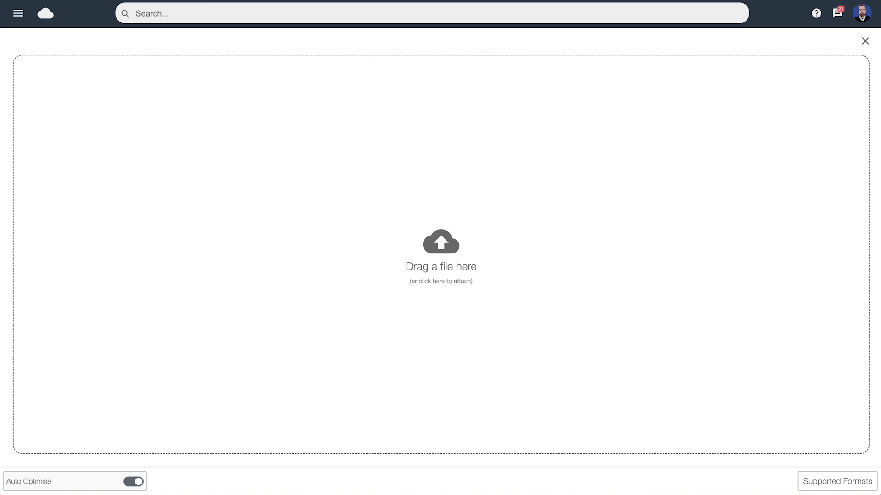
drag(0, 177, 435, 191)
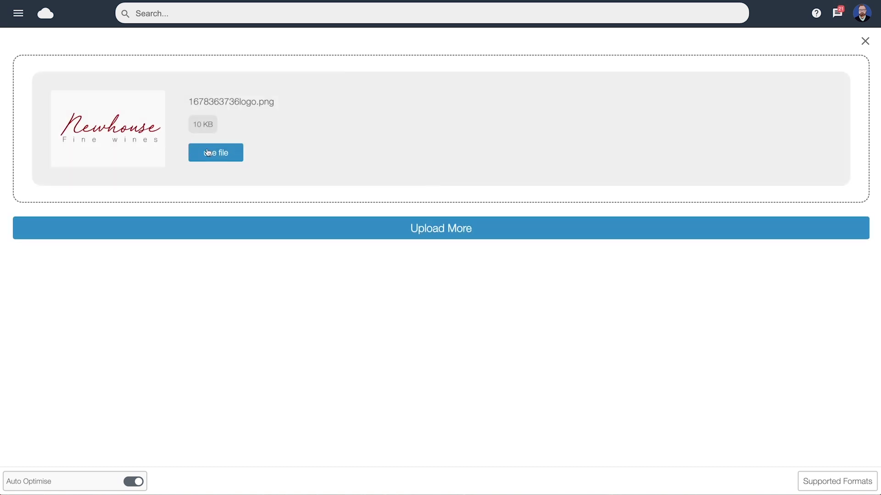
click(208, 153)
text(www.emailblasteruk.com)
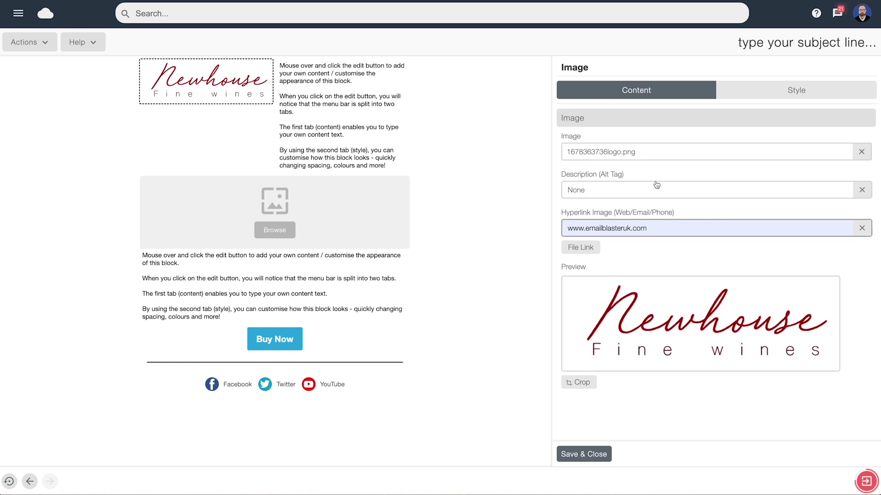
click(784, 94)
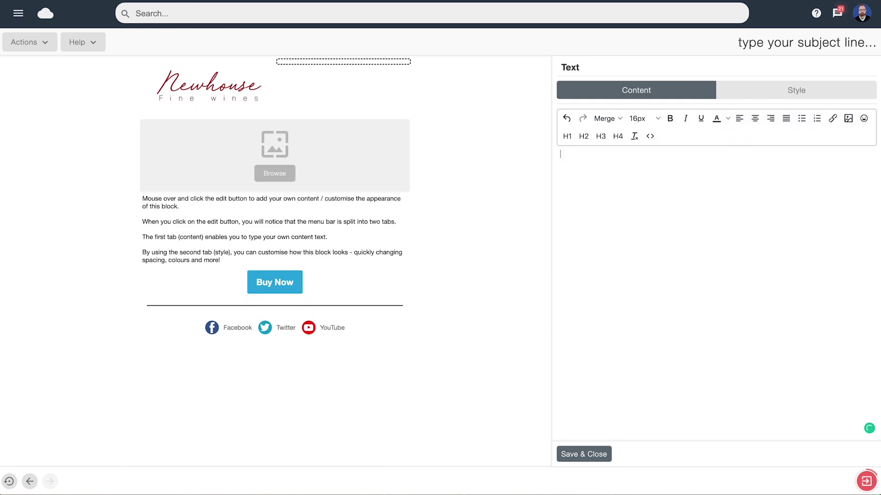
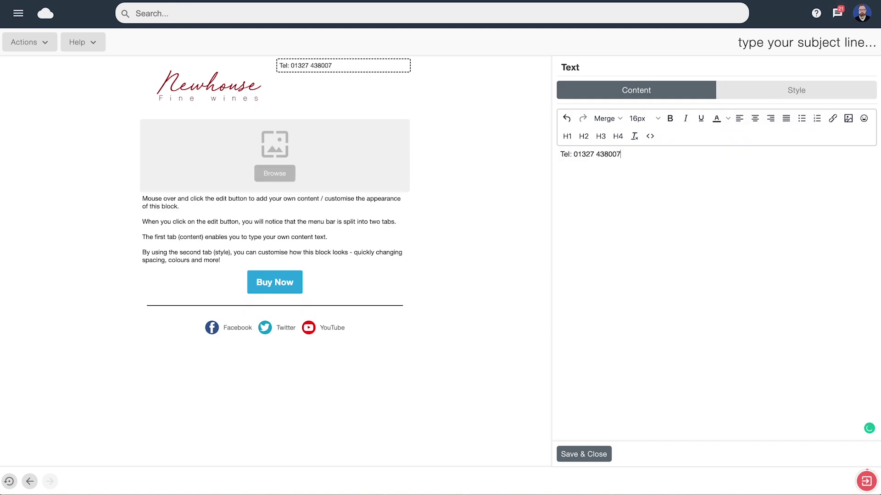
Enlarge the phone text to 21px and right-align it
click(796, 91)
click(673, 151)
click(672, 150)
click(673, 151)
click(672, 151)
click(672, 151)
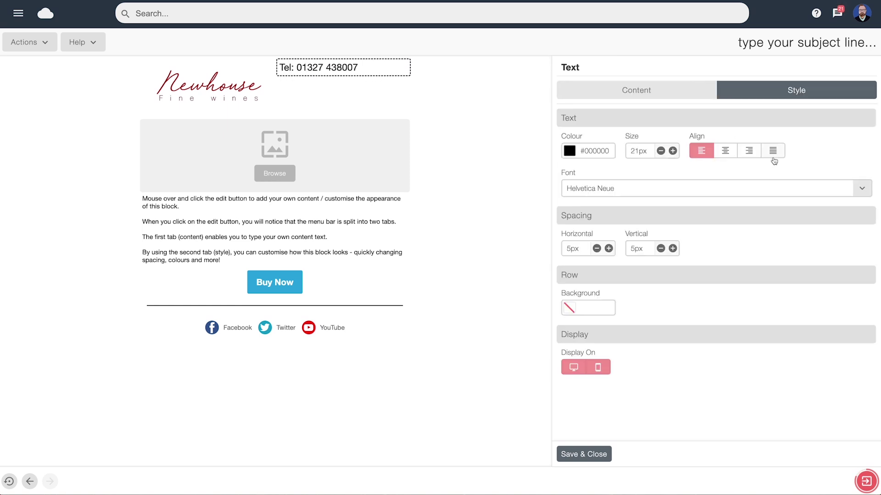
click(750, 151)
Fill the main image block with the bar shelves photo and save it
click(367, 146)
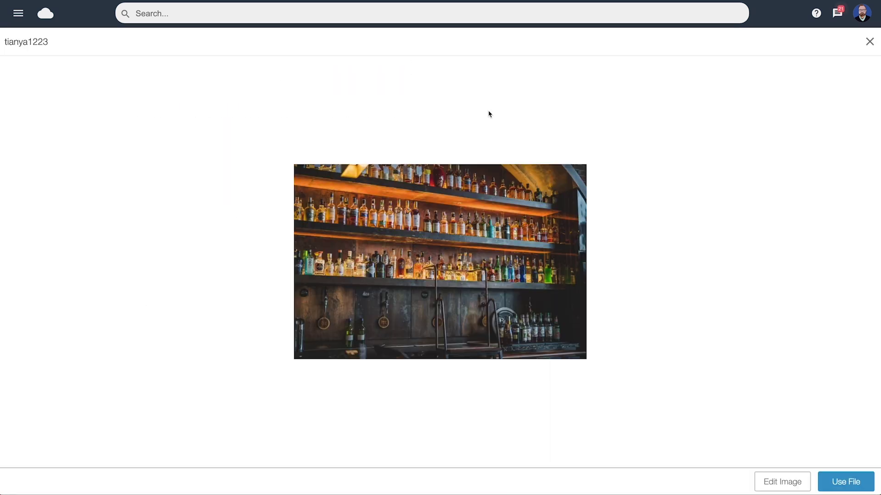
click(841, 483)
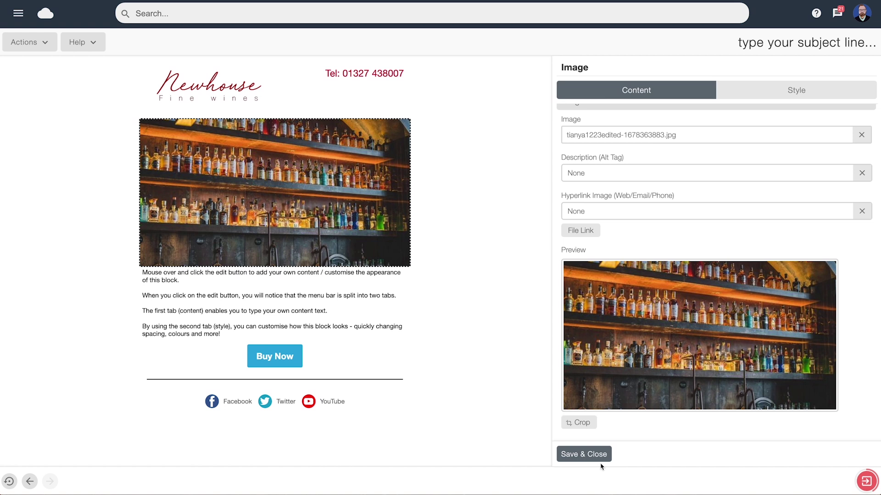
click(592, 462)
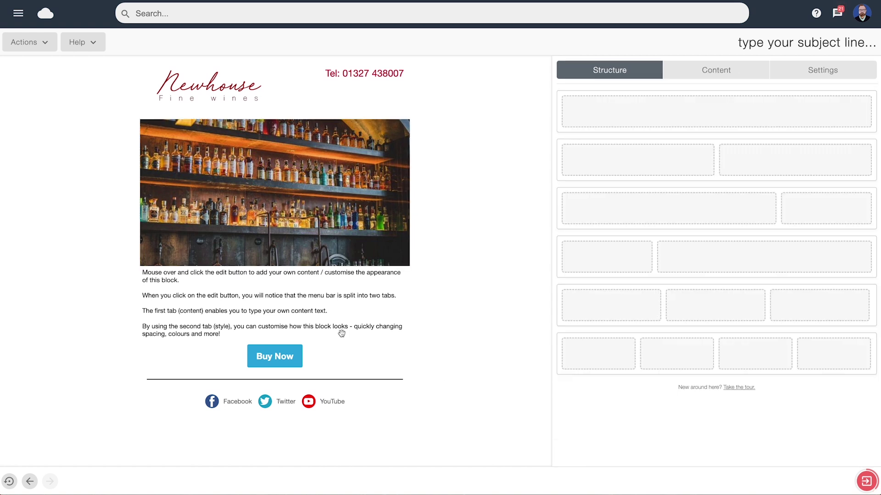
mouse_move(296, 298)
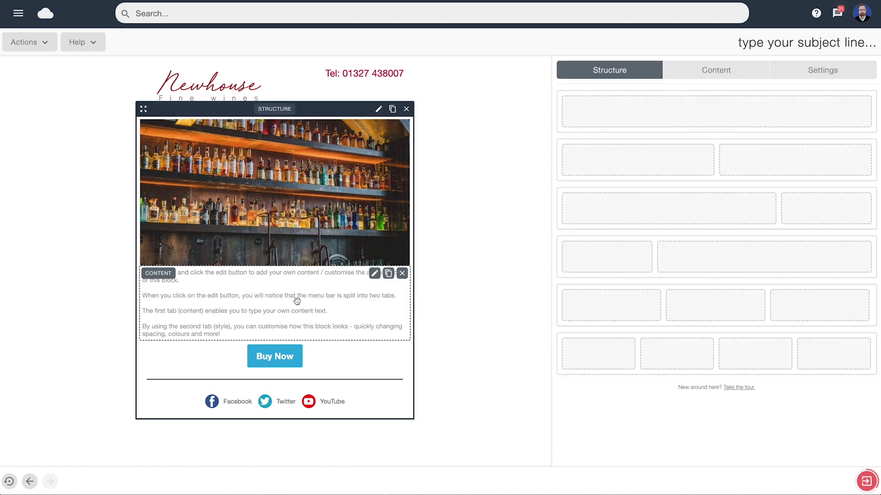
click(375, 275)
Insert the client name merge tag after 'Dear' in the body text
text(Dear)
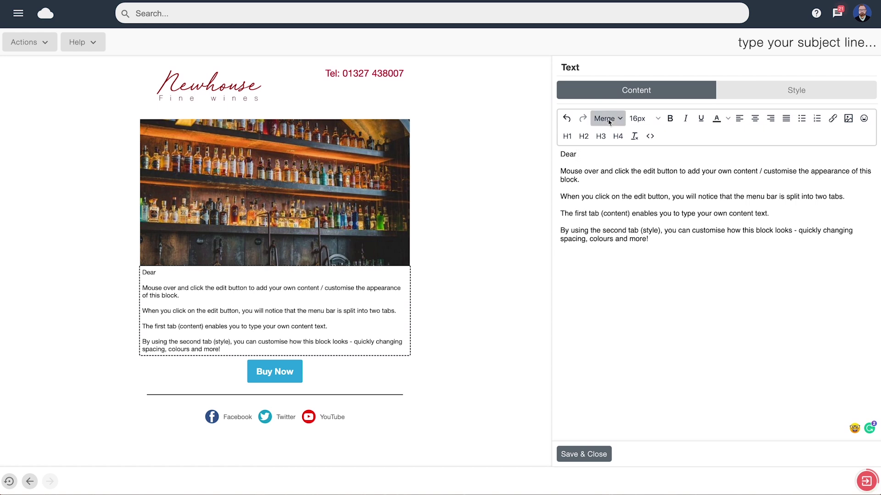
click(608, 119)
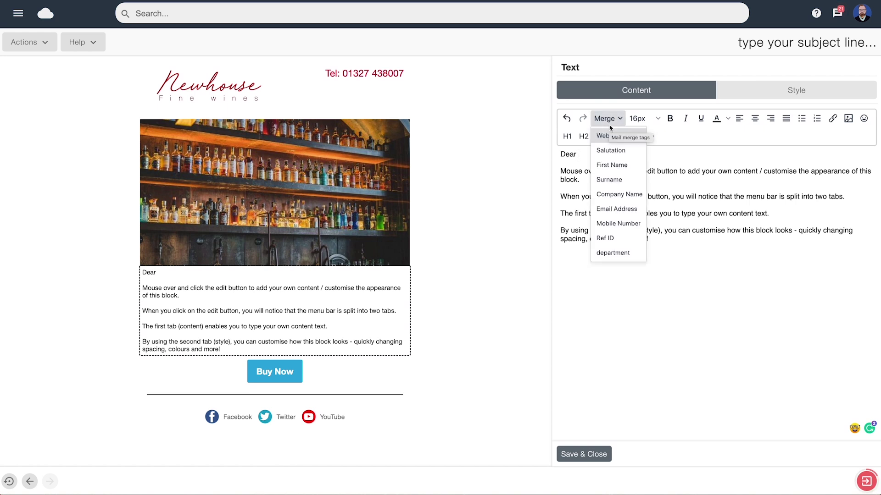
click(611, 165)
Style the body text at 18px in colour #3b3838 with 15px vertical spacing
click(796, 90)
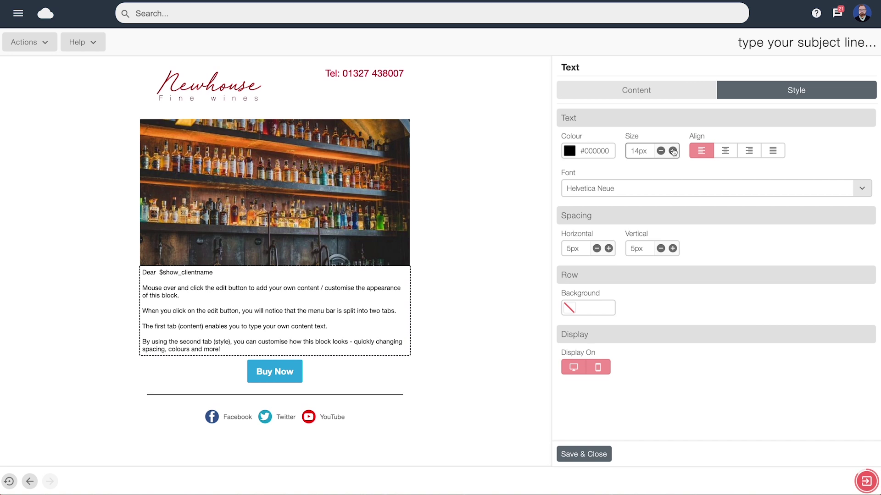
click(672, 151)
click(579, 151)
click(616, 239)
click(606, 280)
click(673, 248)
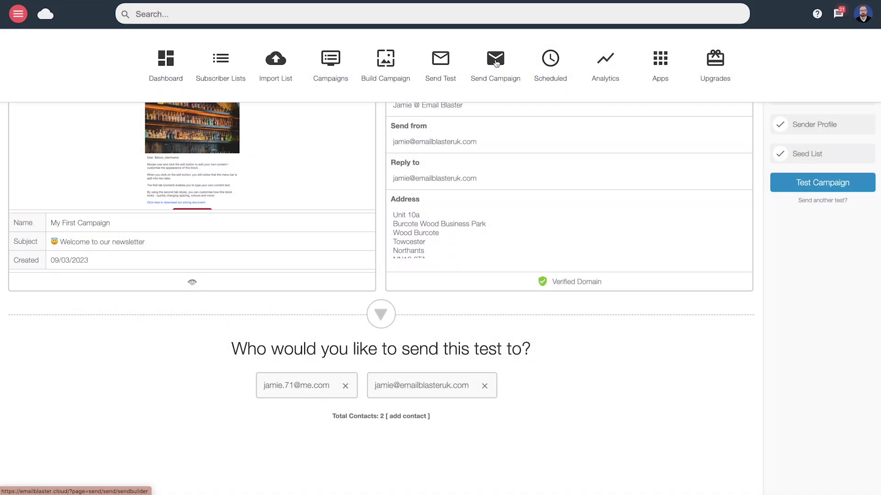
Go to the Send Campaign page from the toolbar
click(496, 63)
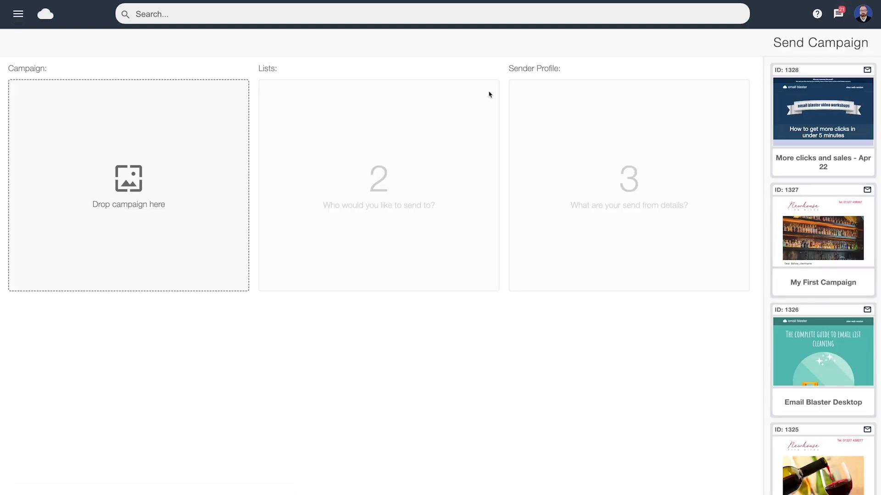
Set My First Campaign to go to the Seed List with the verified sender profile
drag(819, 229, 119, 159)
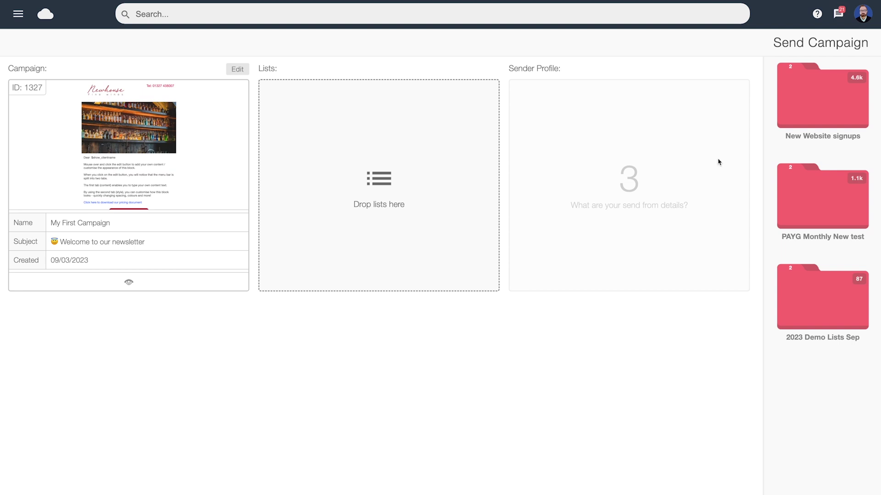
click(823, 103)
drag(840, 79, 365, 98)
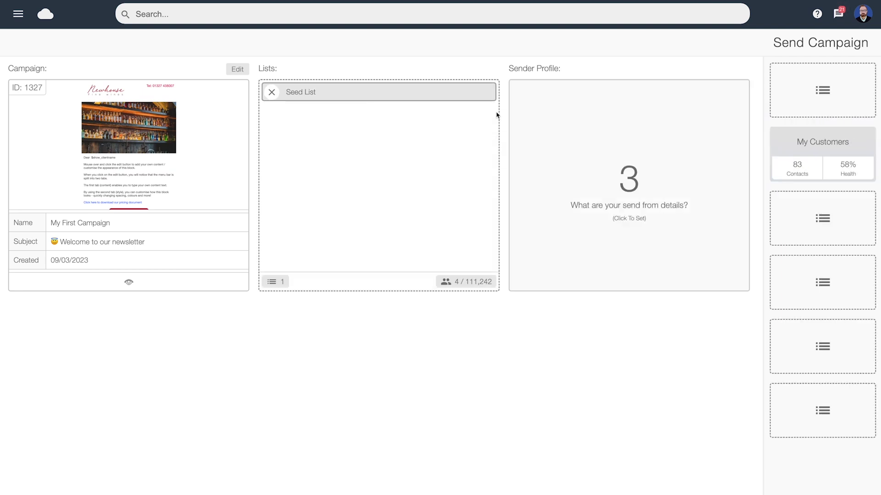
click(631, 186)
drag(826, 90, 641, 150)
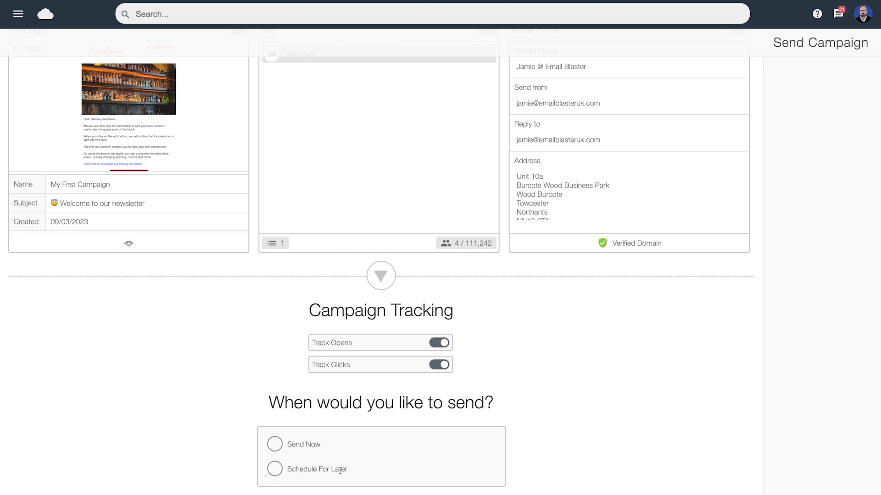
Schedule My First Campaign for later on Friday 10 March 2023 at 12:00 and confirm sending to 4 subscribers
click(275, 469)
scroll(413, 445, down, 5)
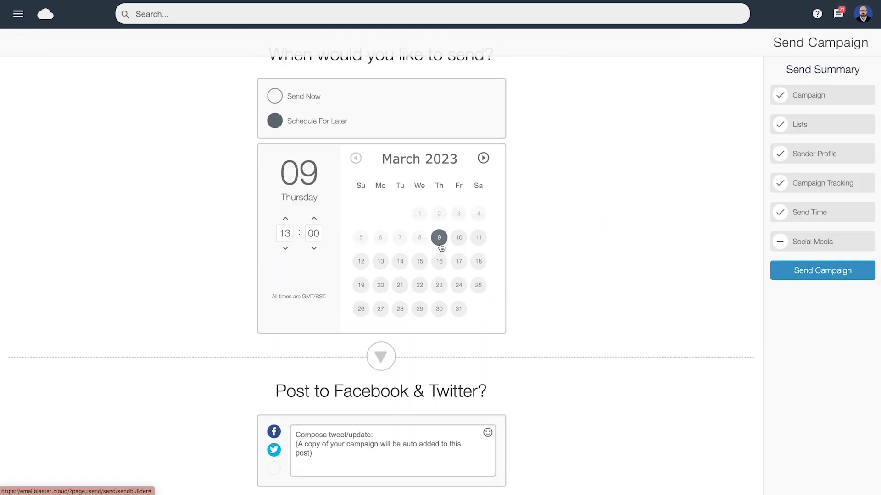
click(459, 238)
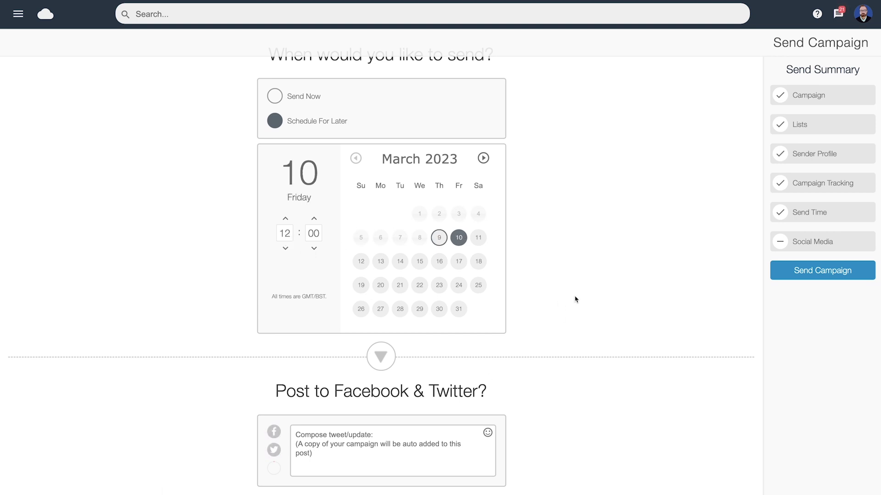
click(828, 272)
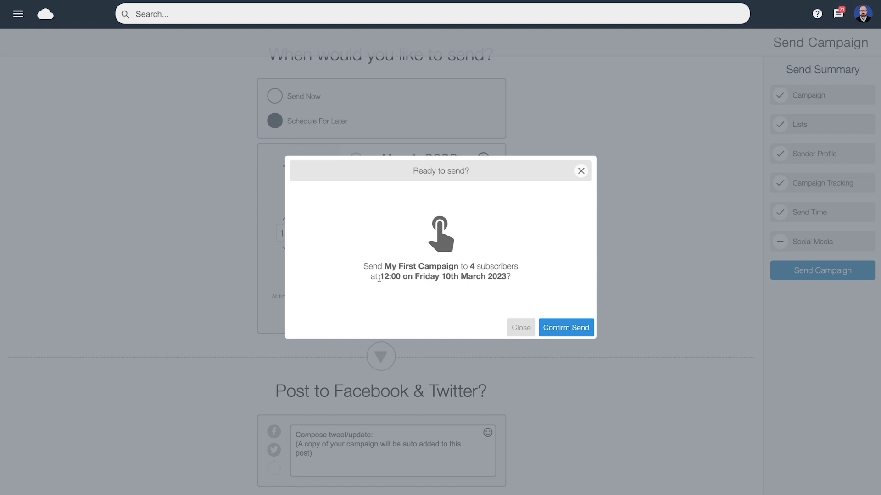
click(569, 330)
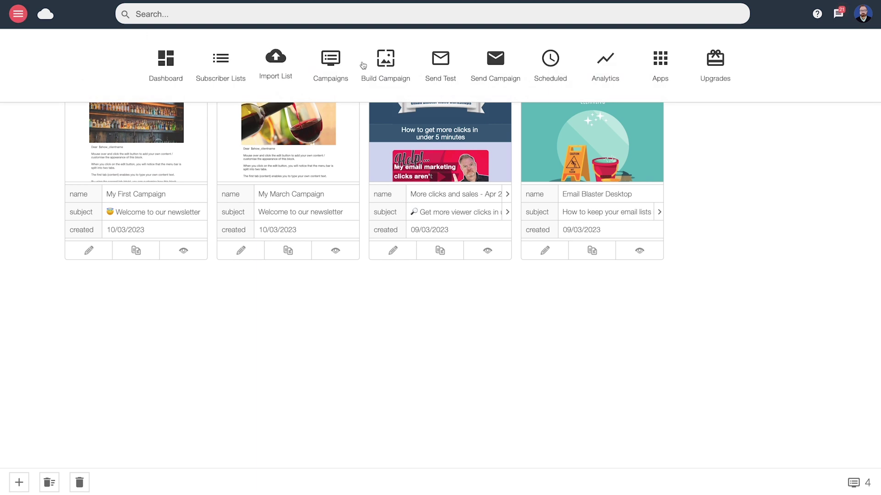
In Analytics, generate a combined report for campaigns 1314, 1315, 1301 and 1299
click(606, 63)
click(98, 256)
click(245, 258)
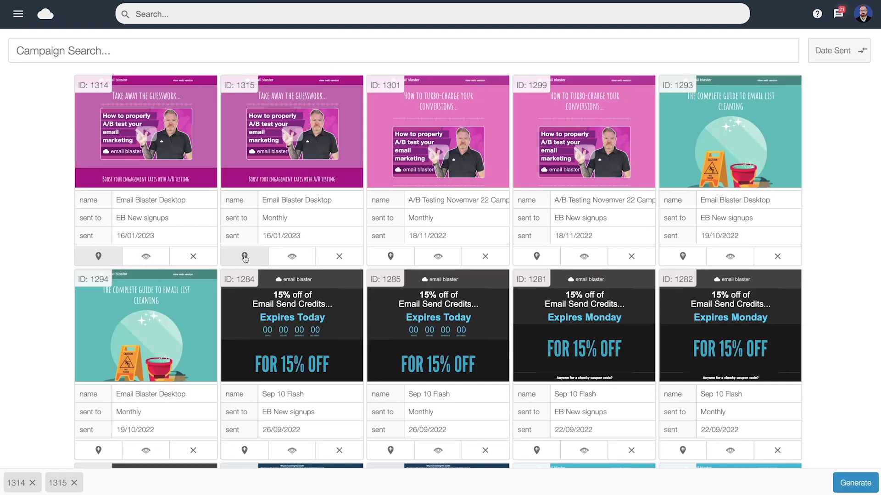
click(390, 257)
click(539, 259)
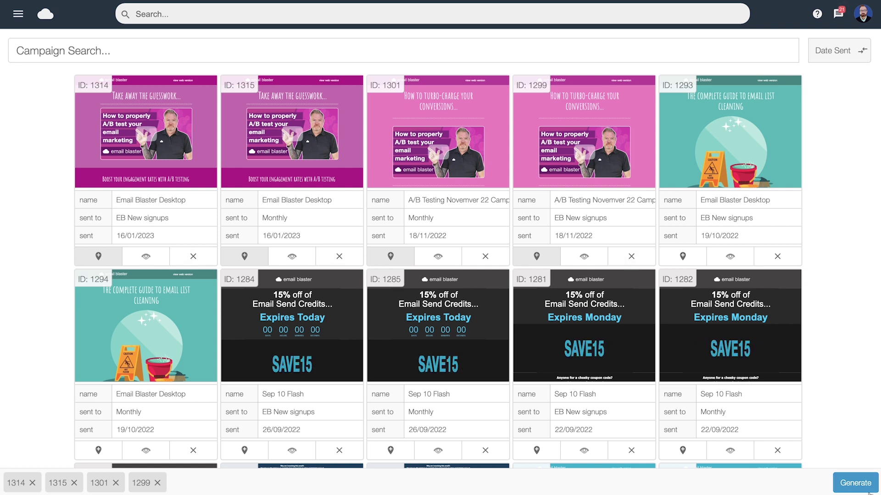
click(853, 484)
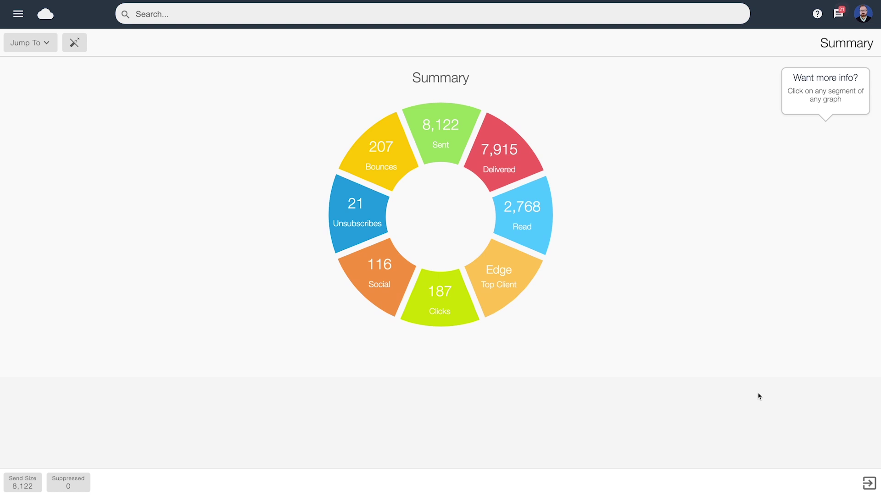
Drill into the Read figures and export the table of openers as a PDF Report
click(528, 217)
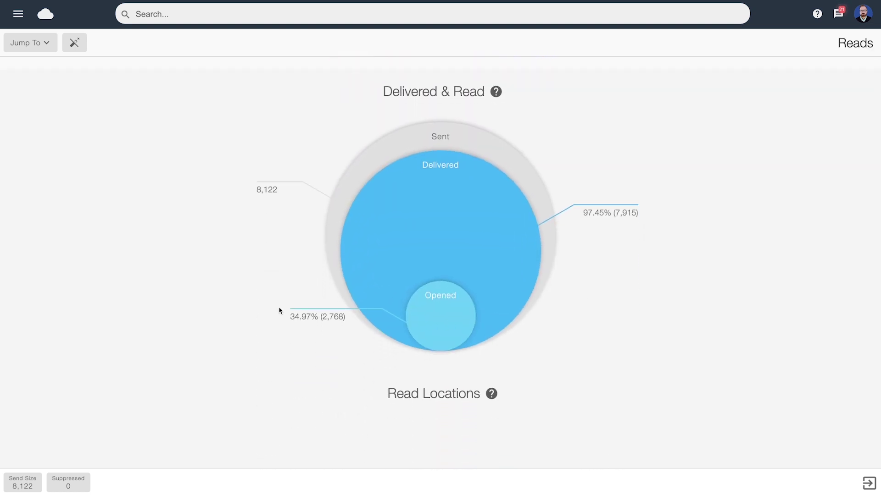
click(441, 317)
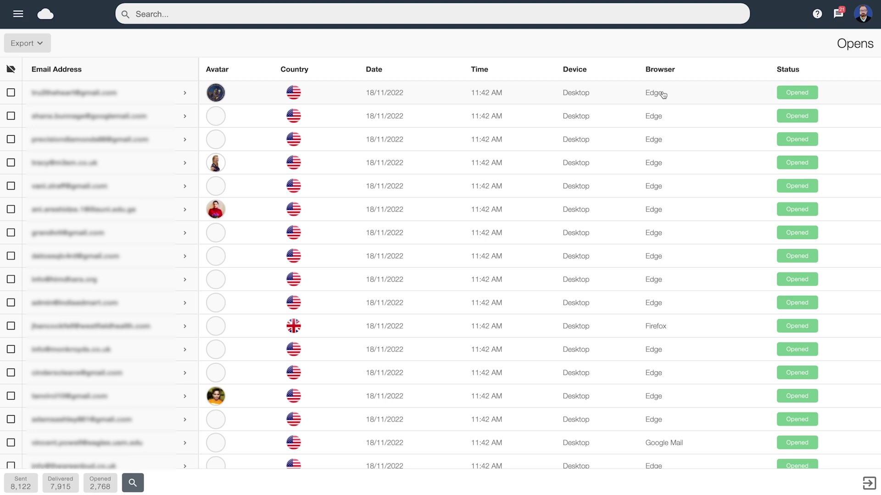
click(45, 48)
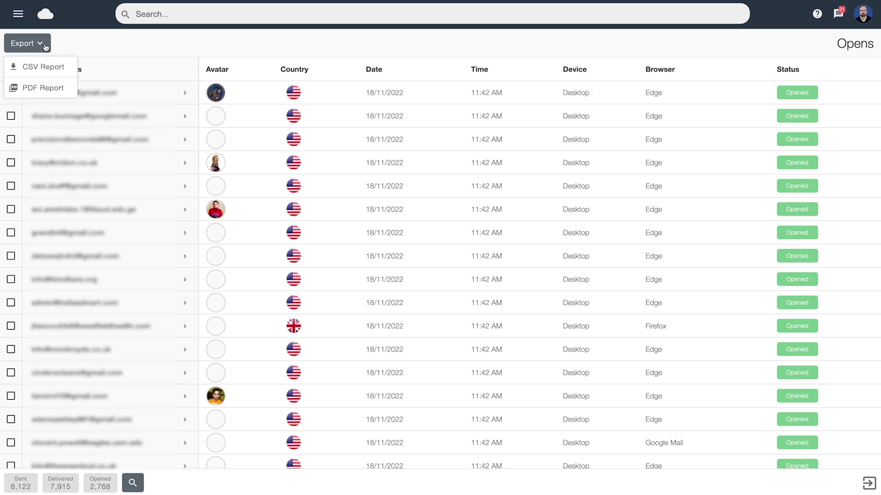
click(49, 89)
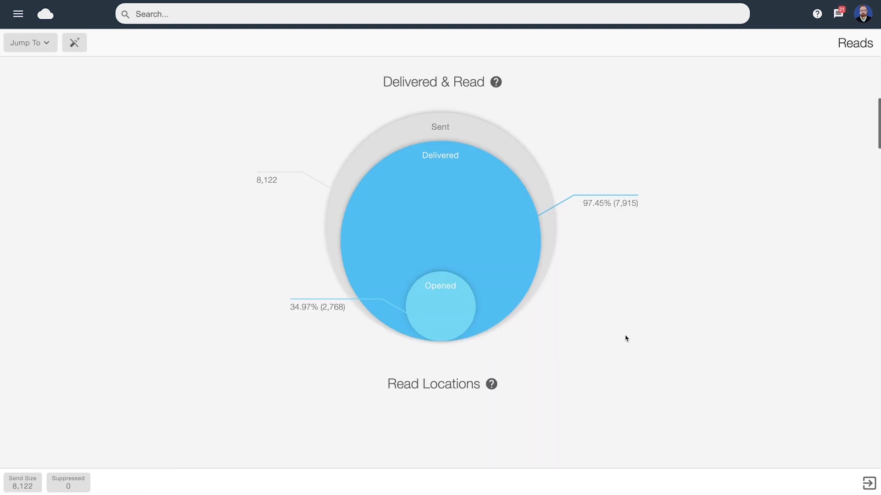
Scroll past Read Locations, Browser & Device and Clicks & Insight to Social Media Interactions and Unsubscribes
scroll(626, 339, down, 8)
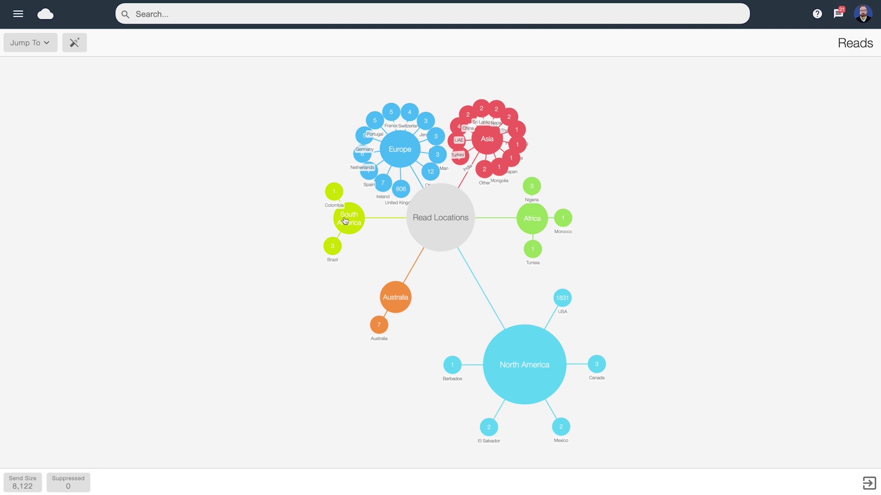
scroll(744, 301, down, 10)
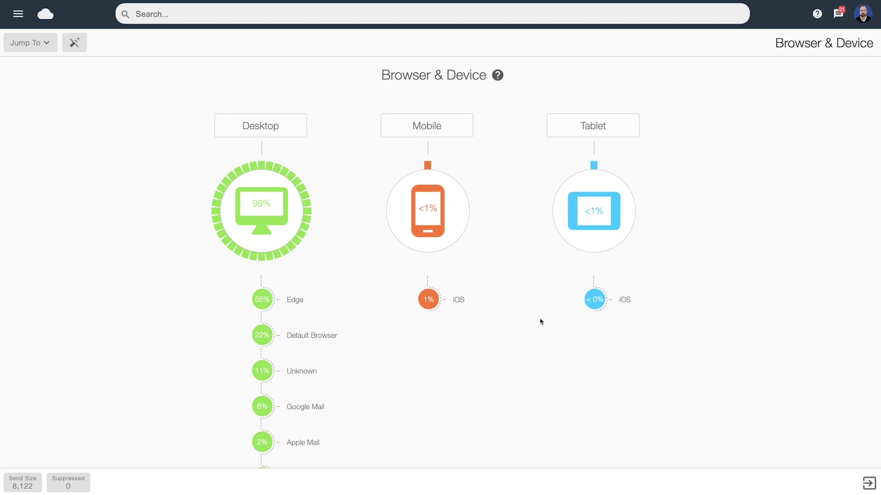
scroll(429, 219, down, 15)
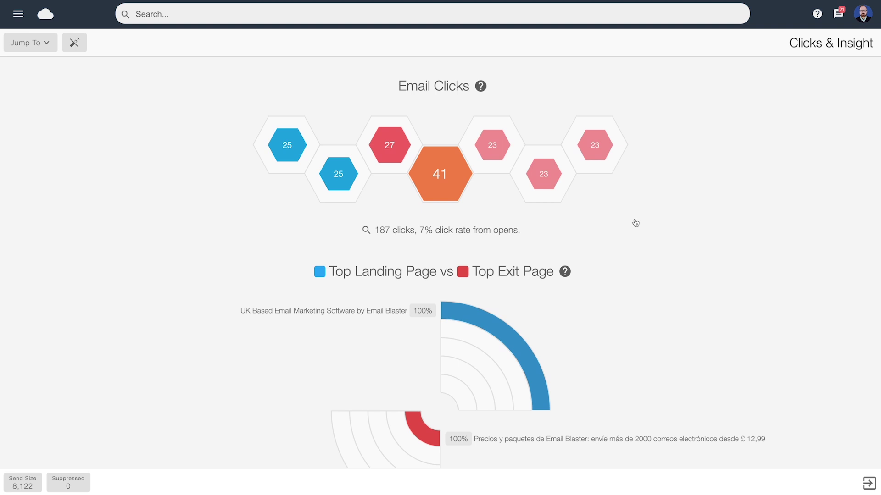
scroll(392, 235, down, 15)
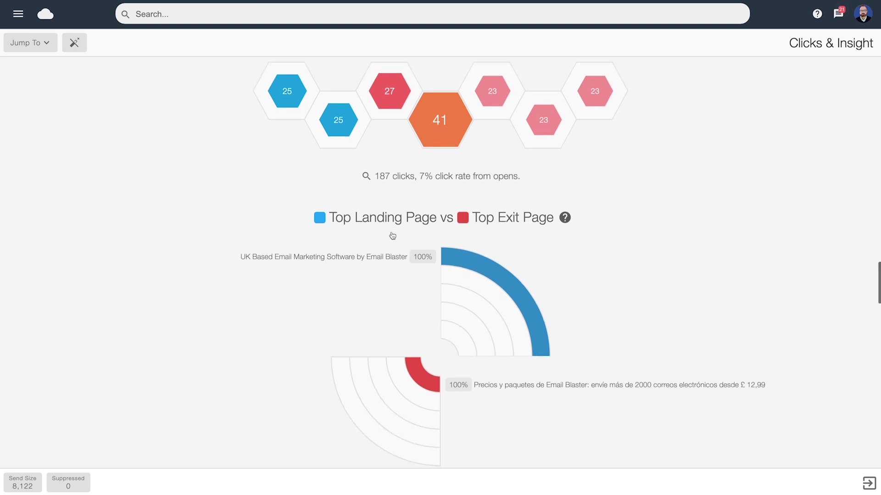
scroll(392, 235, down, 1)
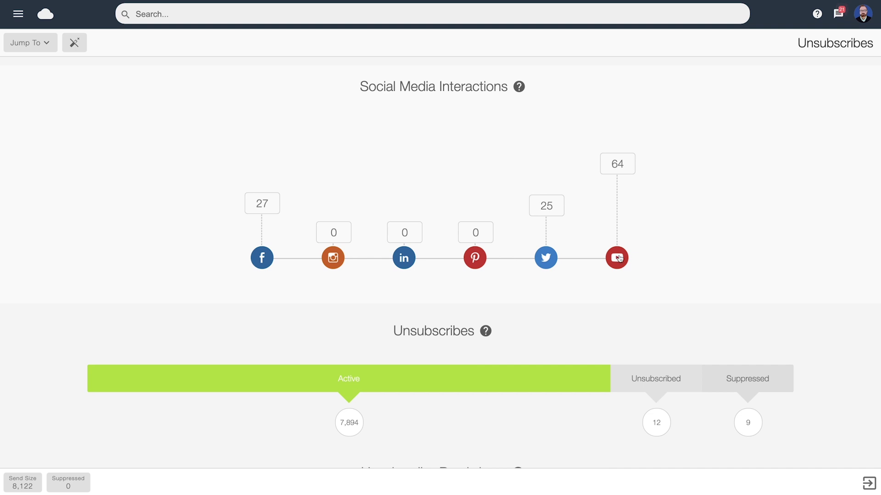
Scroll to Unsubscribe Breakdown and Bounces, checking the 3% bounced split into soft and 20 hard bounces
scroll(619, 260, down, 5)
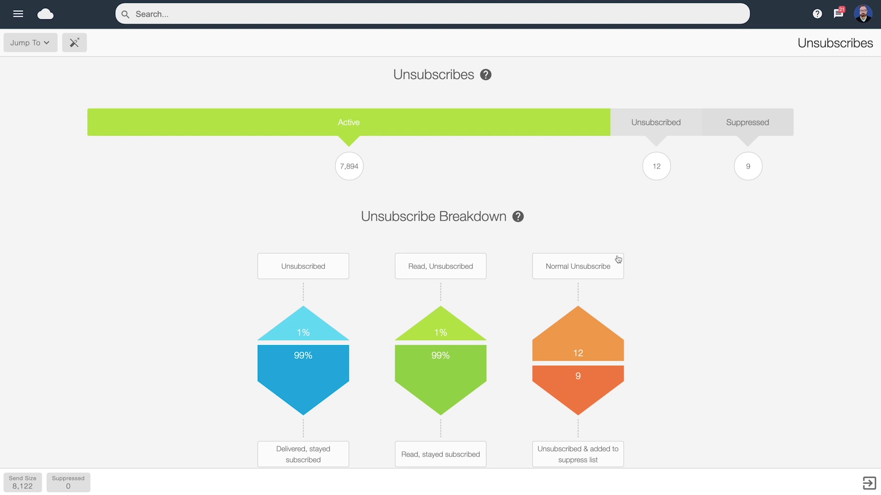
scroll(696, 227, down, 8)
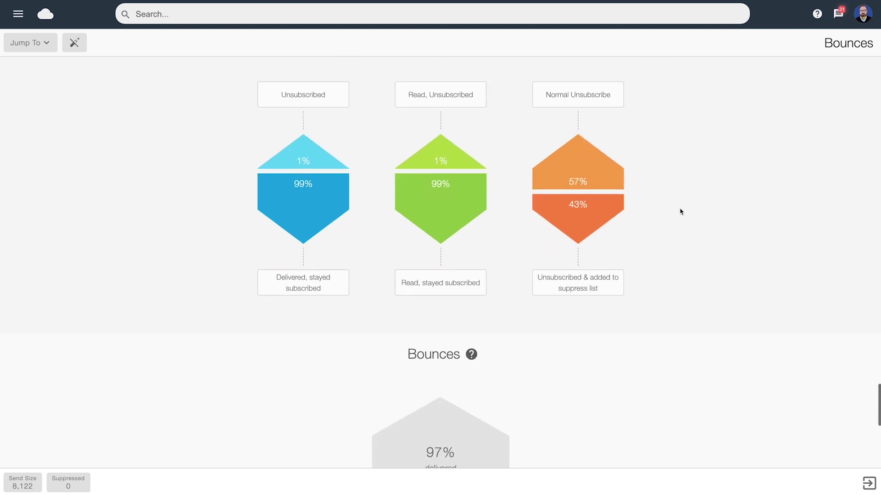
scroll(581, 202, down, 2)
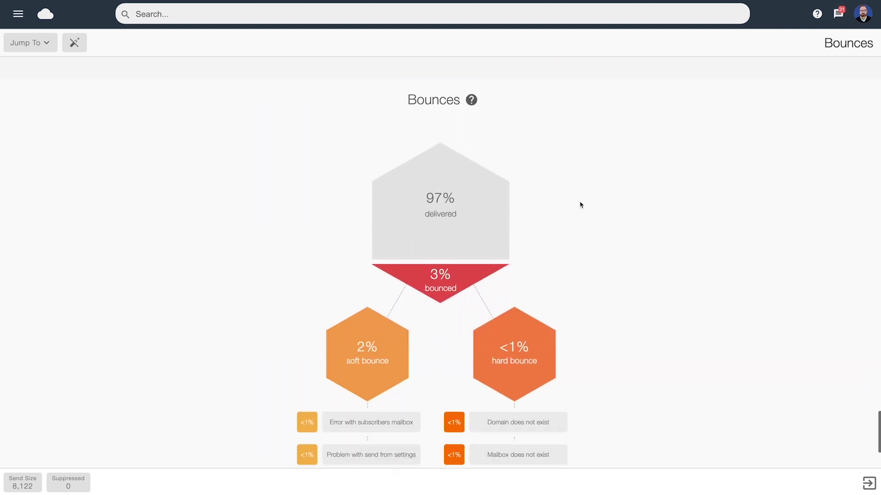
mouse_move(536, 300)
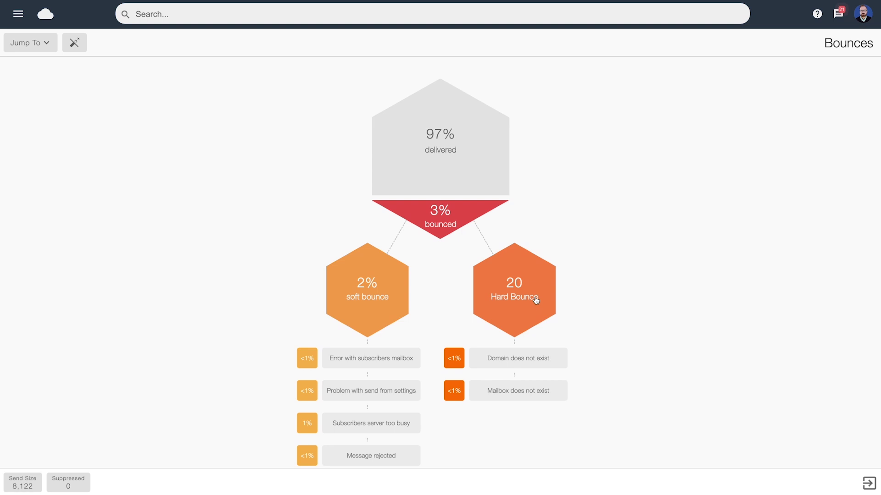
scroll(363, 292, down, 1)
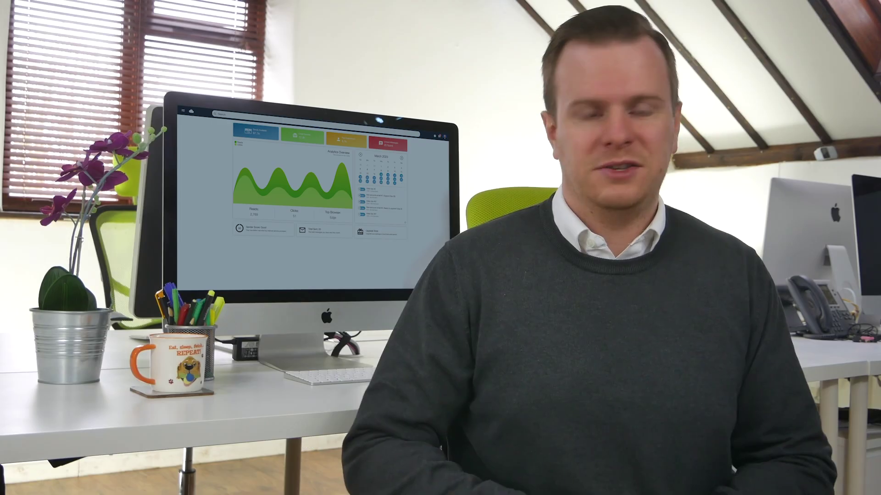